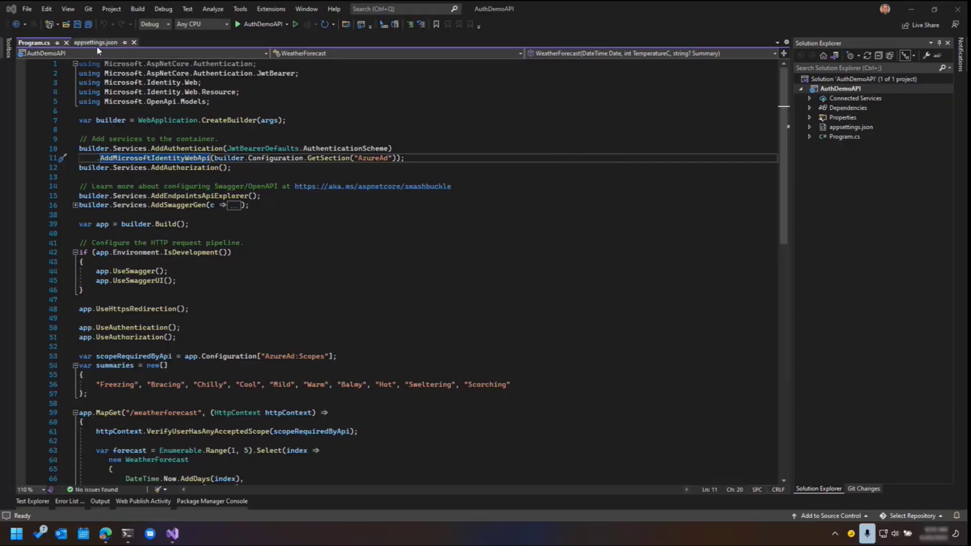
Step: Review appsettings.json and the scopes exposed by the AuthDemoAPI app registration in Azure portal
{"action": "left_click", "coordinate": [95, 43]}
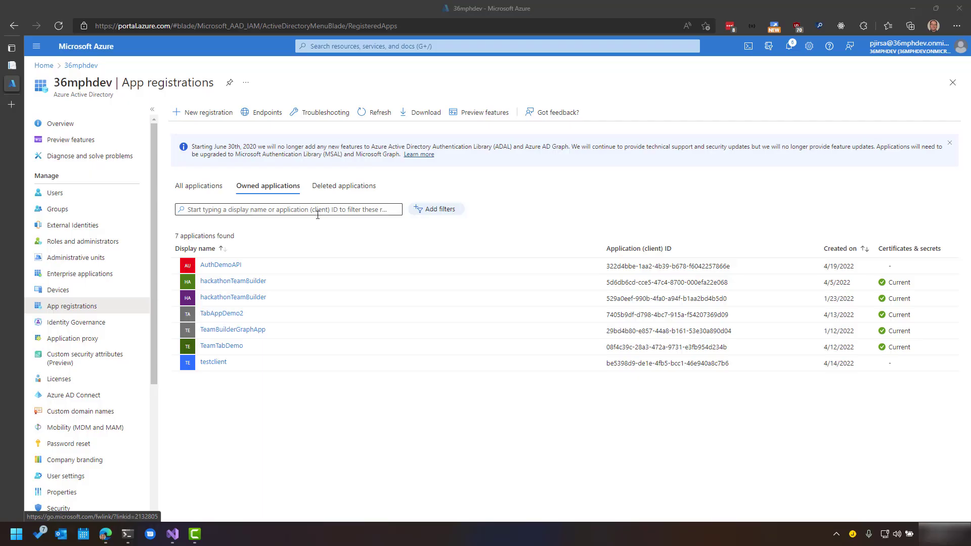
{"action": "left_click", "coordinate": [225, 266]}
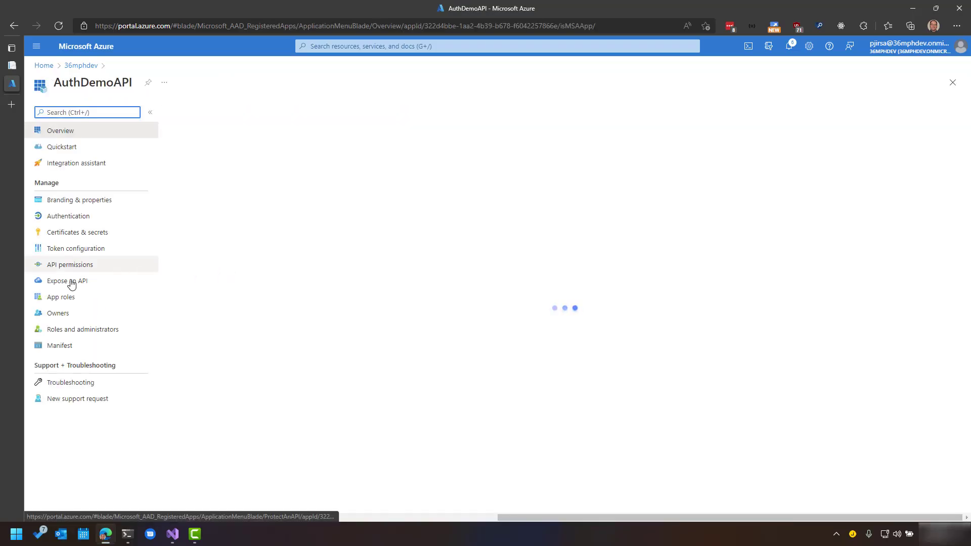
{"action": "left_click", "coordinate": [72, 283]}
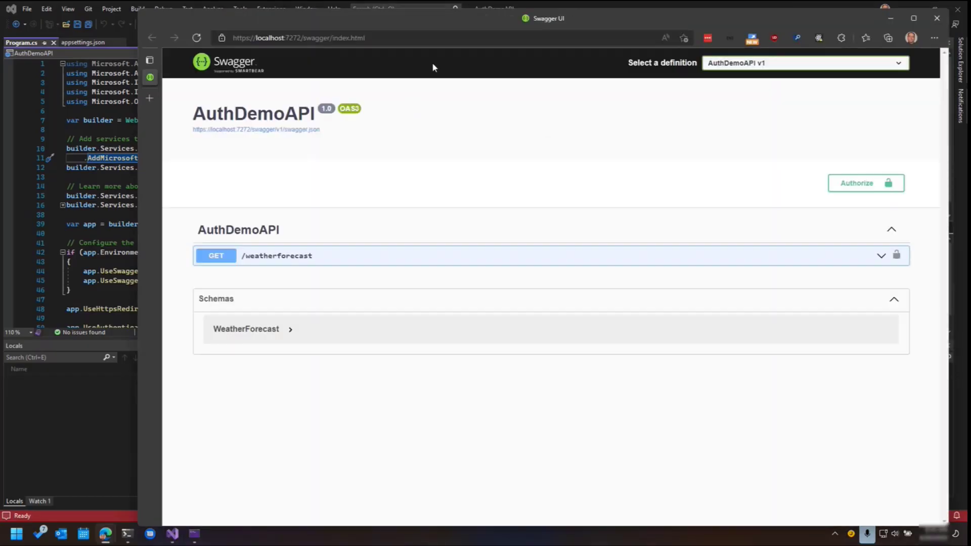
Step: Maximize the browser and try out GET /weatherforecast unauthorized, getting a 401 response
{"action": "left_click_drag", "start_coordinate": [430, 19], "coordinate": [351, 4]}
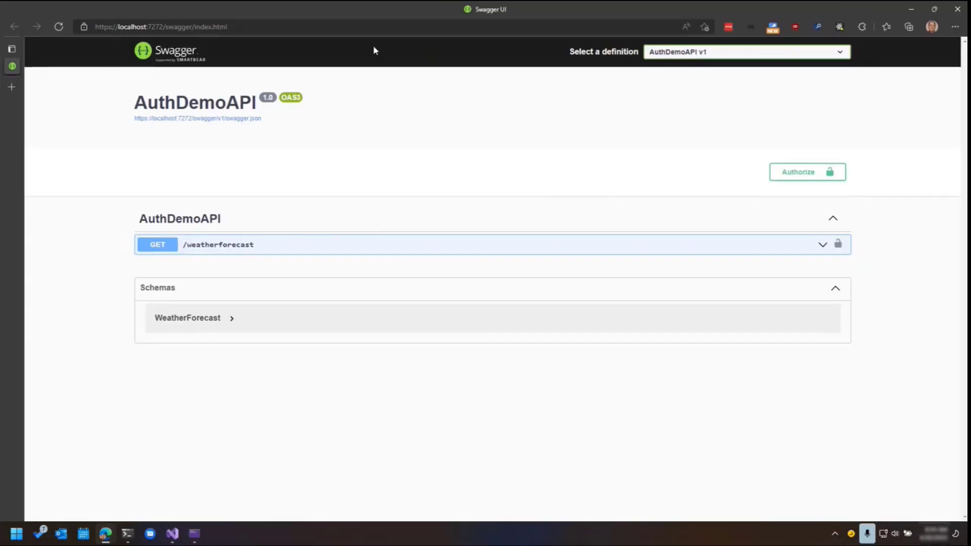
{"action": "left_click", "coordinate": [206, 245]}
{"action": "scroll", "coordinate": [287, 229], "scroll_direction": "down", "scroll_amount": 1}
{"action": "left_click", "coordinate": [812, 195]}
{"action": "left_click", "coordinate": [375, 256]}
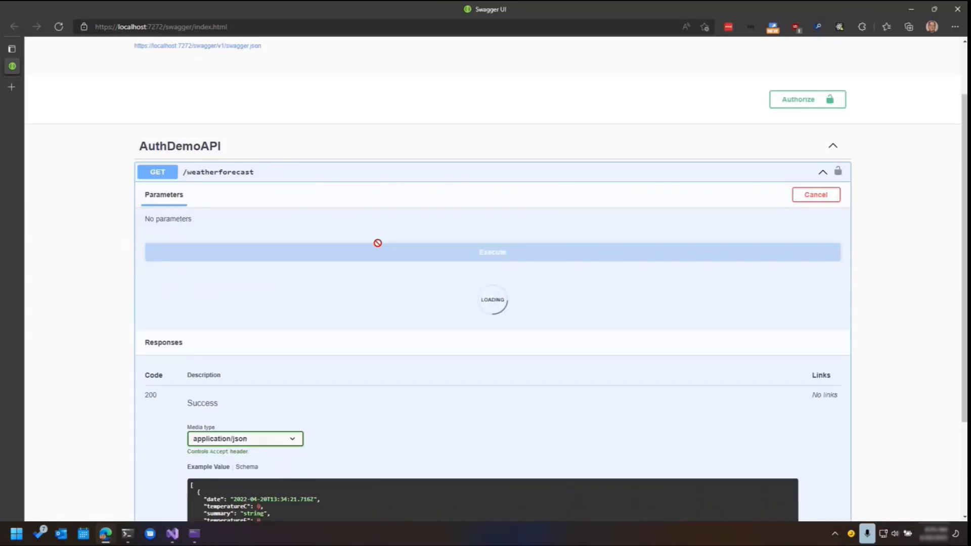
{"action": "scroll", "coordinate": [74, 238], "scroll_direction": "down", "scroll_amount": 2}
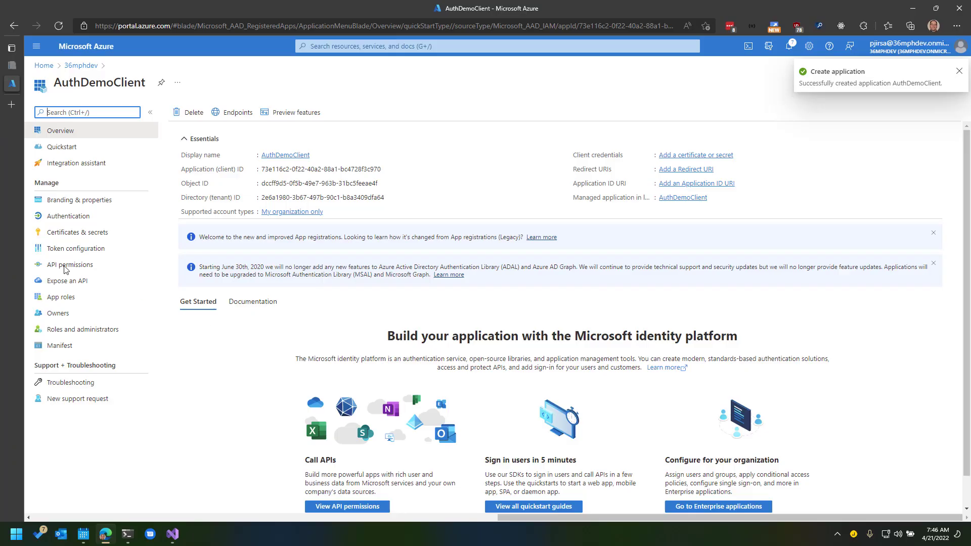
Step: Add the access_as_user permission from My APIs > AuthDemoAPI to AuthDemoClient's API permissions
{"action": "left_click", "coordinate": [65, 265]}
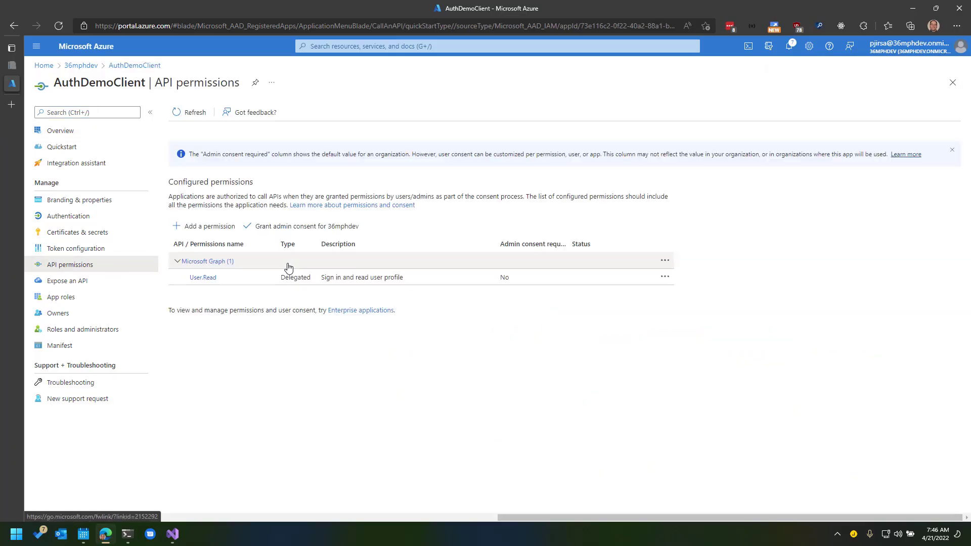
{"action": "left_click", "coordinate": [205, 226]}
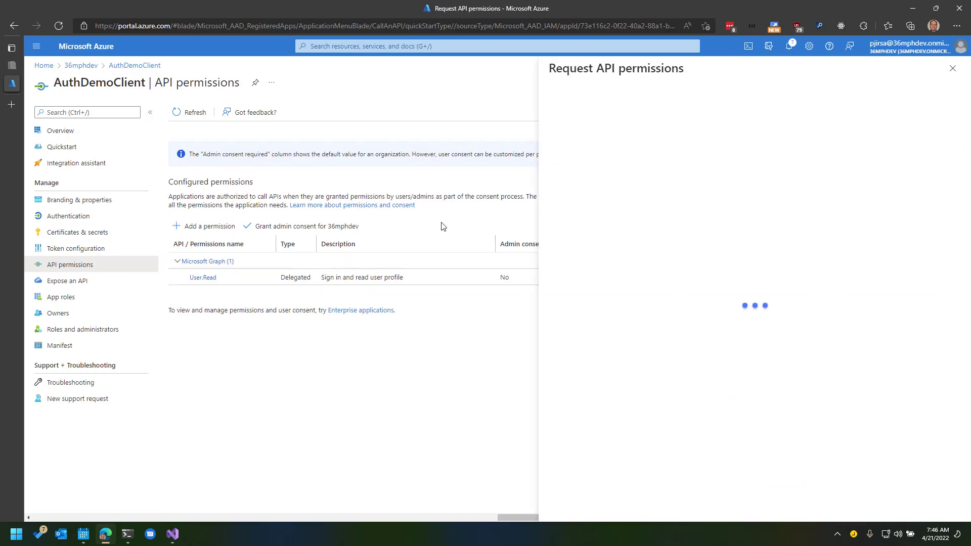
{"action": "left_click", "coordinate": [720, 116]}
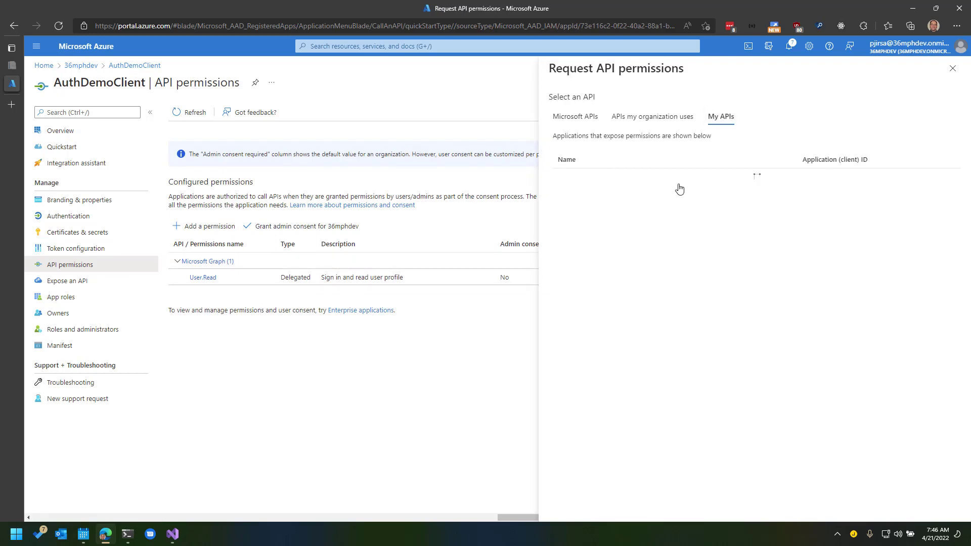
{"action": "left_click", "coordinate": [581, 177]}
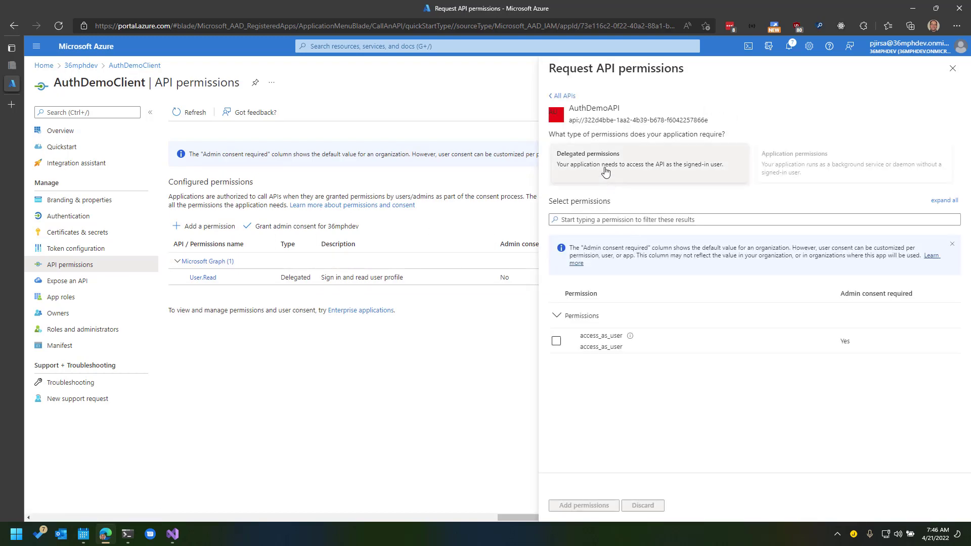
{"action": "left_click", "coordinate": [556, 341]}
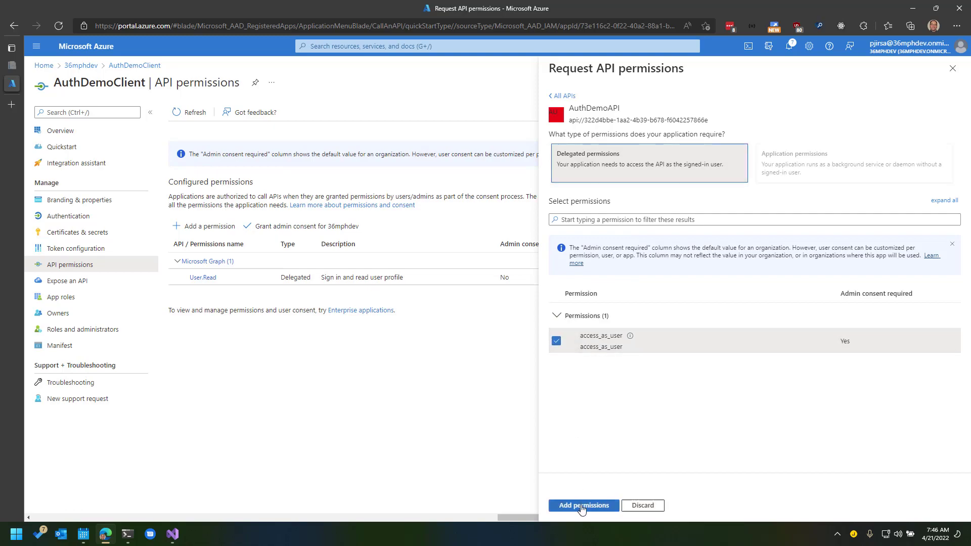
{"action": "left_click", "coordinate": [585, 505]}
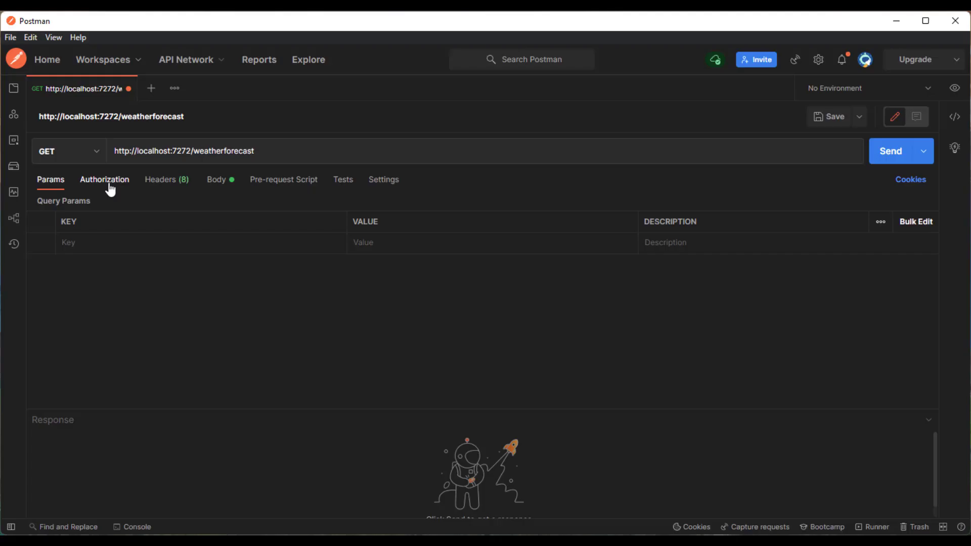
Step: Set the request's authorization to OAuth 2.0 with the pasted client ID, a secret and the Microsoft authorize URL
{"action": "left_click", "coordinate": [106, 182]}
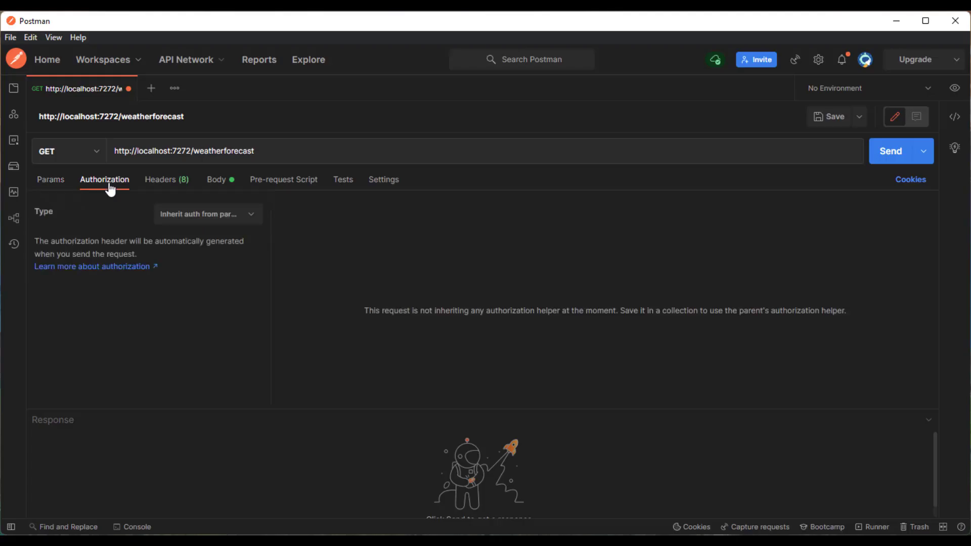
{"action": "left_click", "coordinate": [199, 218]}
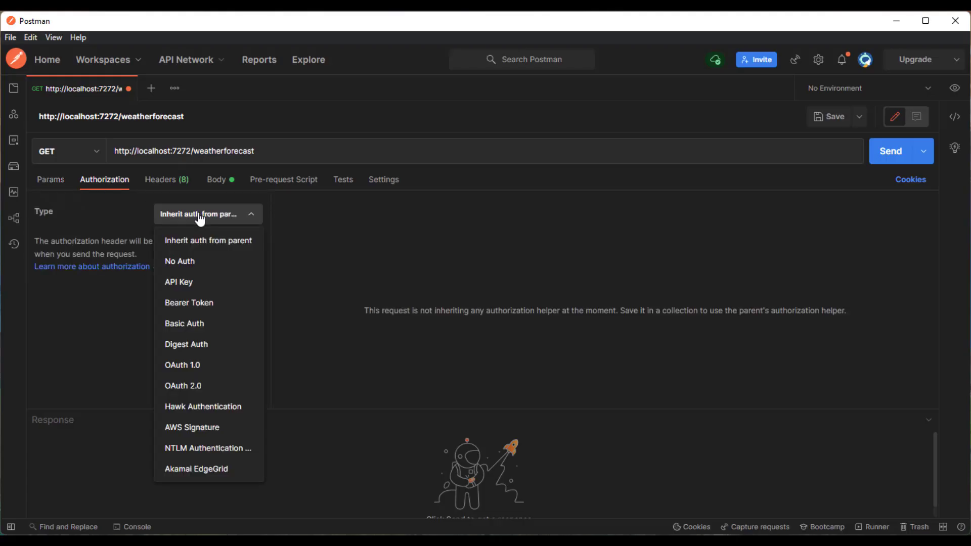
{"action": "left_click", "coordinate": [191, 385]}
{"action": "left_click", "coordinate": [507, 269]}
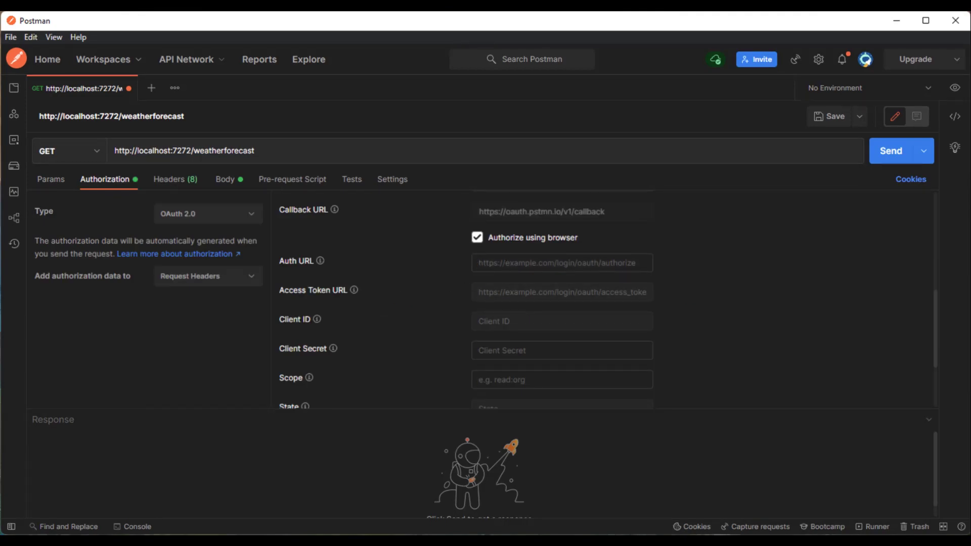
{"action": "left_click", "coordinate": [507, 325]}
{"action": "key", "text": "ctrl+v"}
{"action": "left_click", "coordinate": [495, 355]}
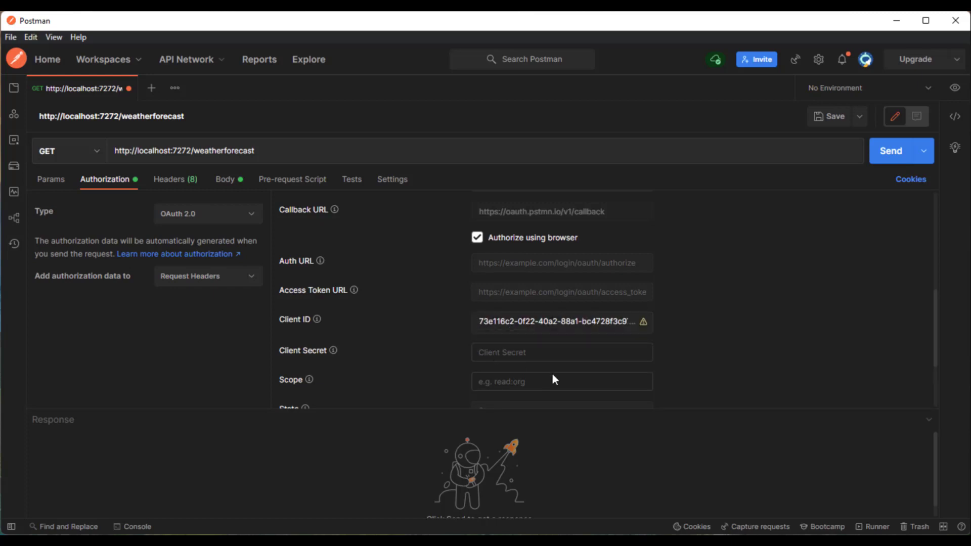
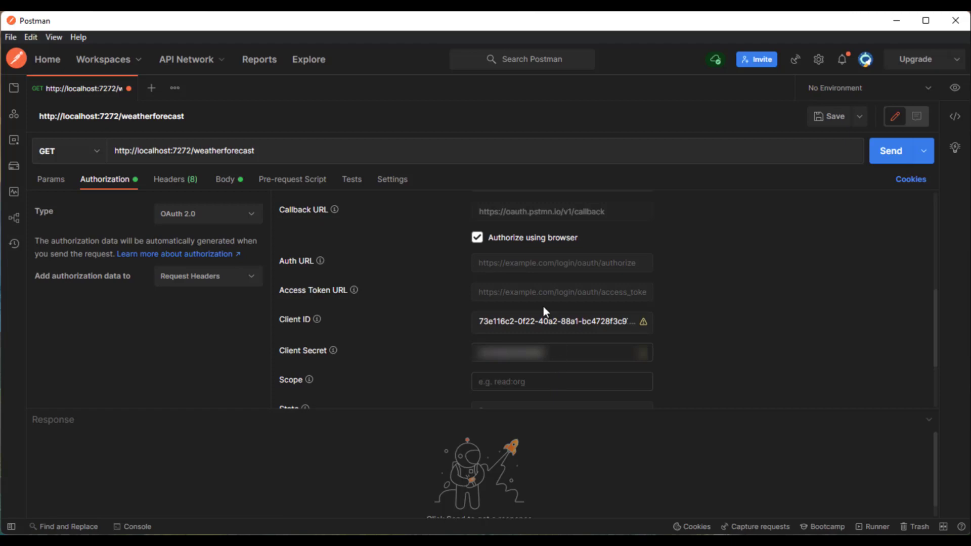
{"action": "left_click", "coordinate": [490, 258]}
{"action": "key", "text": "ctrl+v"}
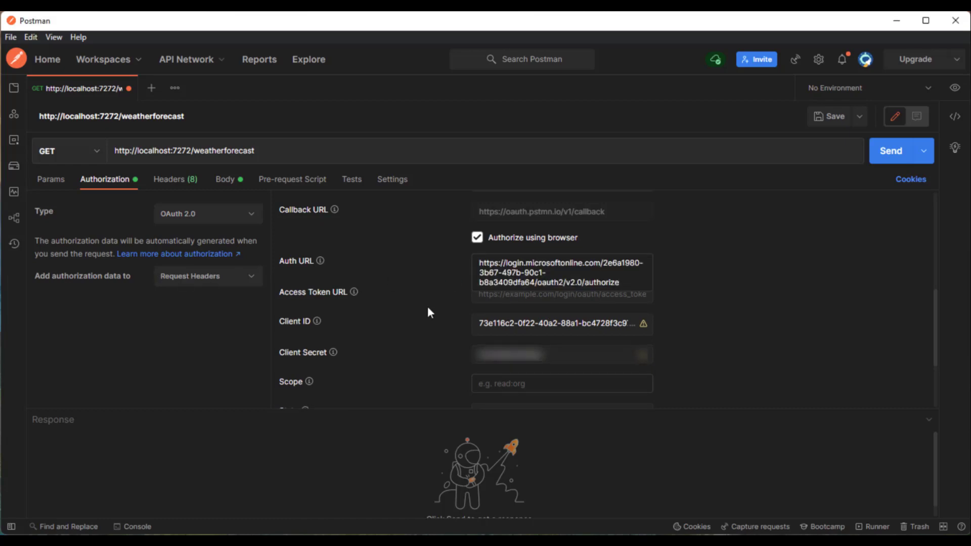
{"action": "key", "text": "Tab"}
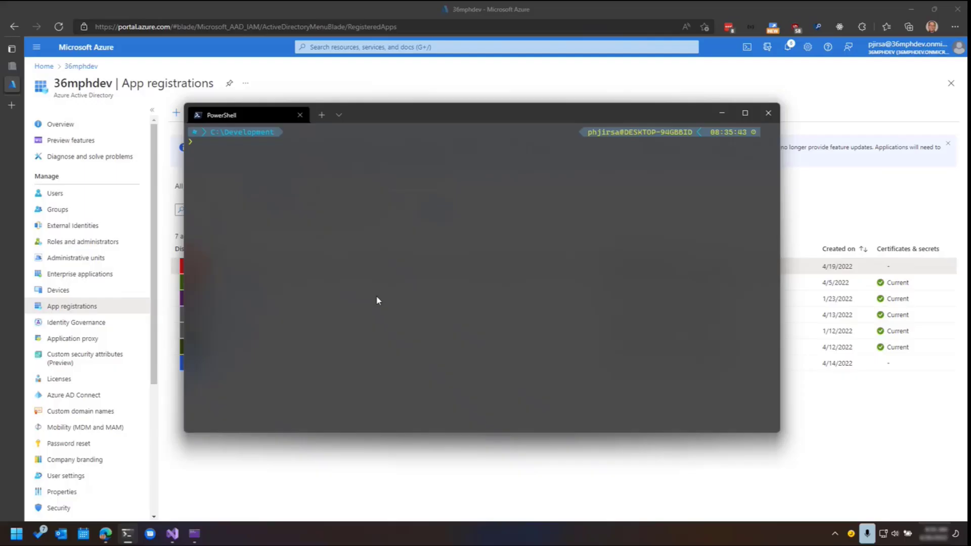
{"action": "type", "text": "account get-ac"}
{"action": "type", "text": "cess-token"}
Step: Run az account get-access-token, copy the accessToken value, and focus the jwt.ms token box
{"action": "key", "text": "Return"}
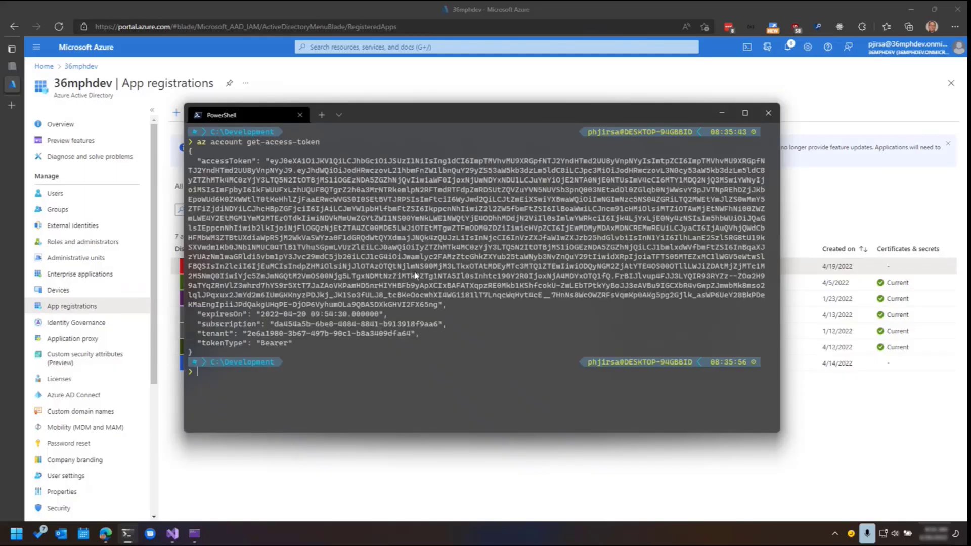
{"action": "left_click_drag", "start_coordinate": [269, 161], "coordinate": [429, 302]}
{"action": "key", "text": "ctrl+c"}
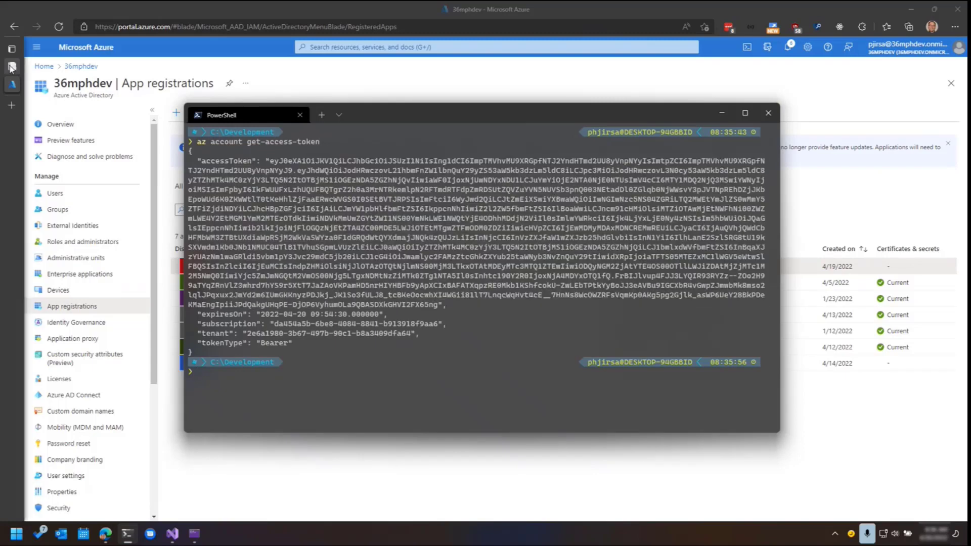
{"action": "key", "text": "alt+Tab"}
{"action": "left_click", "coordinate": [250, 108]}
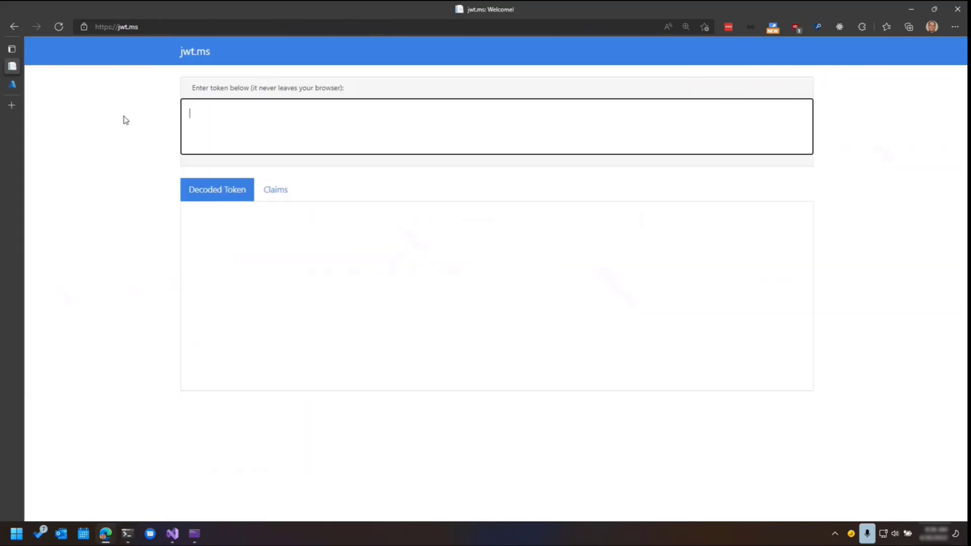
Step: Decode the pasted token in jwt.ms, then show help for az account get-access-token with -h
{"action": "key", "text": "ctrl+v"}
{"action": "scroll", "coordinate": [120, 199], "scroll_direction": "down", "scroll_amount": 3}
{"action": "key", "text": "alt+Tab"}
{"action": "type", "text": "a"}
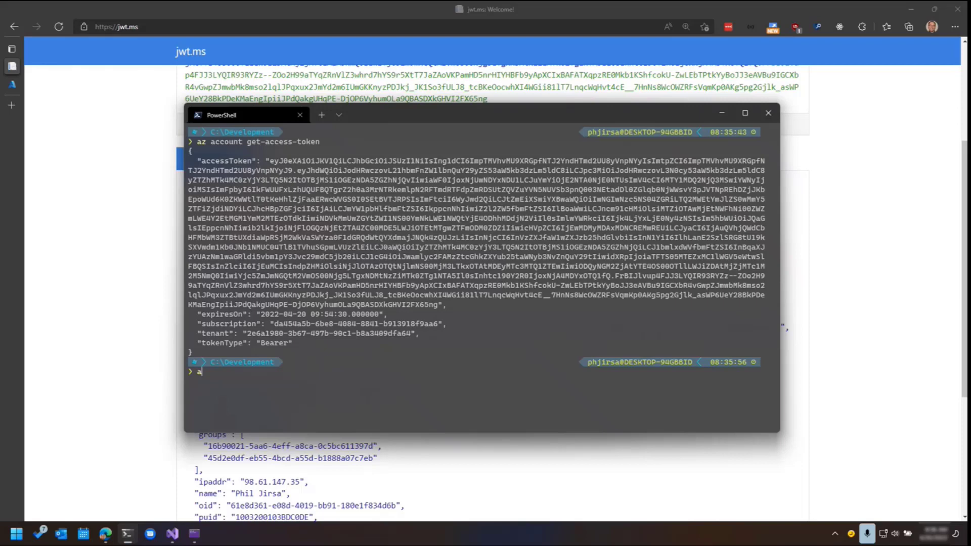
{"action": "type", "text": "z"}
{"action": "key", "text": "Up"}
{"action": "type", "text": "-h"}
{"action": "key", "text": "Return"}
{"action": "scroll", "coordinate": [354, 346], "scroll_direction": "up", "scroll_amount": 5}
{"action": "scroll", "coordinate": [354, 345], "scroll_direction": "up", "scroll_amount": 2}
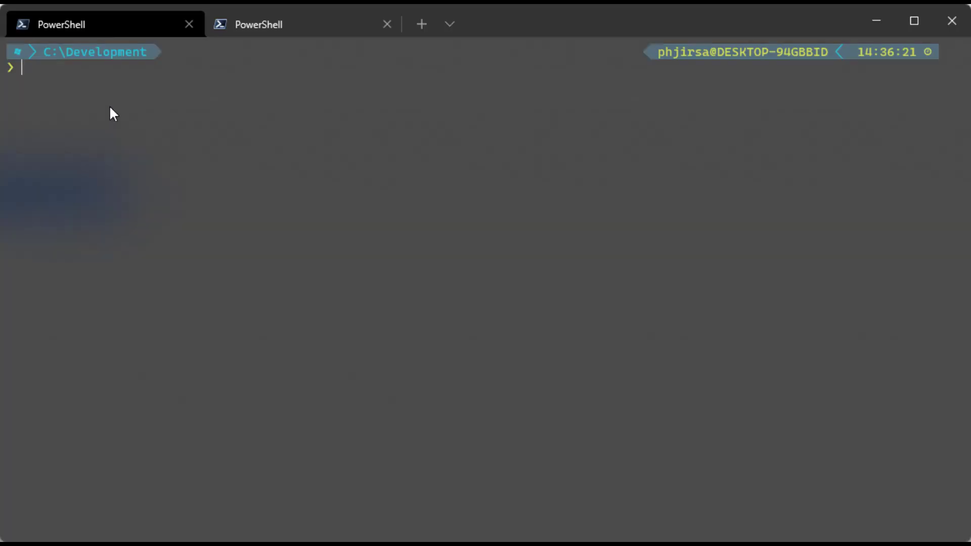
{"action": "type", "text": "az ad sp create --id 04b07795-8ddb-461a-bbee-02f9e1bf7b46"}
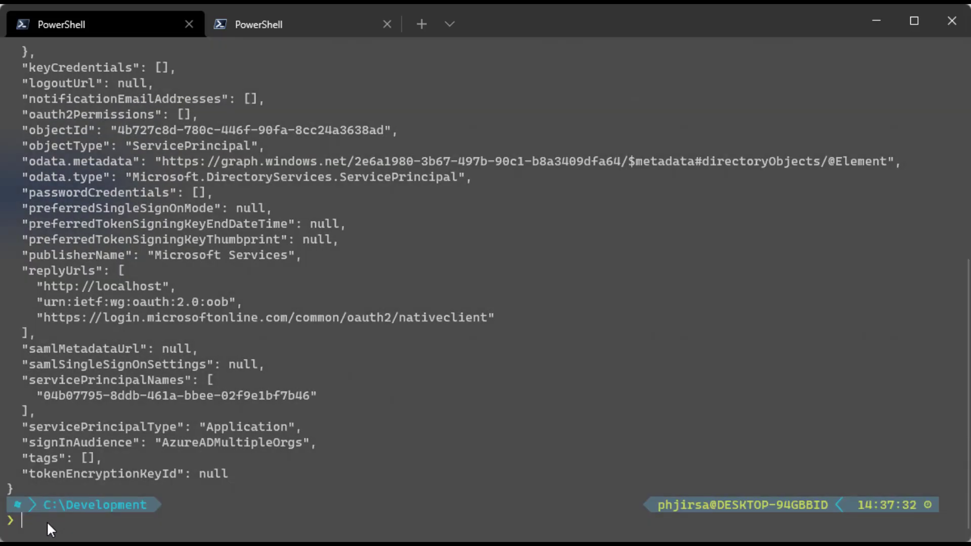
{"action": "type", "text": "az ad app permission grant --id 04b07795-8ddb-461a-bbee-02f9e1bf7b46 --api 5d6db6cd-cce5-47c4-8700-000efa22e068 --scope \"access_as_user\""}
Step: Run az ad app permission grant to grant the access_as_user API permission
{"action": "key", "text": "Return"}
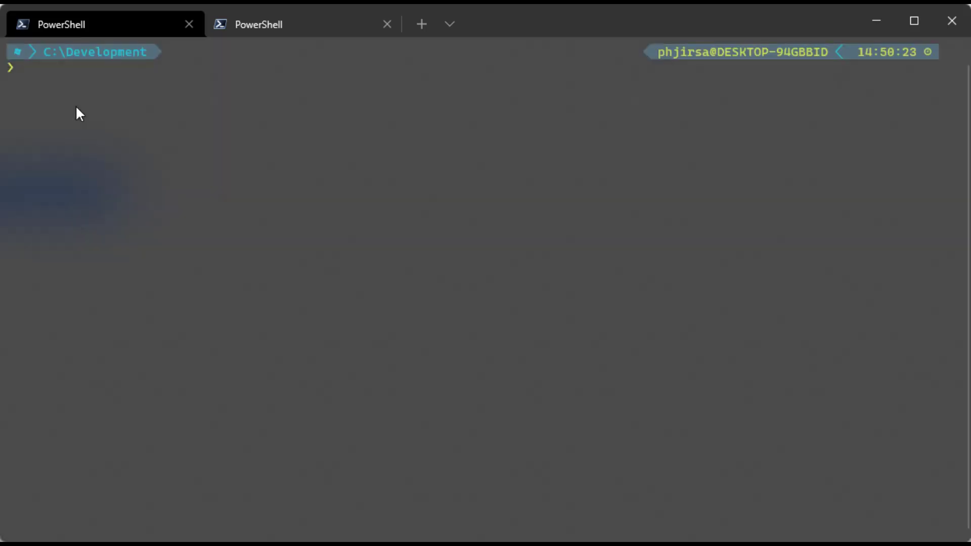
{"action": "type", "text": "az account get-access-token --scope api://localhost/5d6db6cd-cce5-47c4-8700-000efa22e068/.default"}
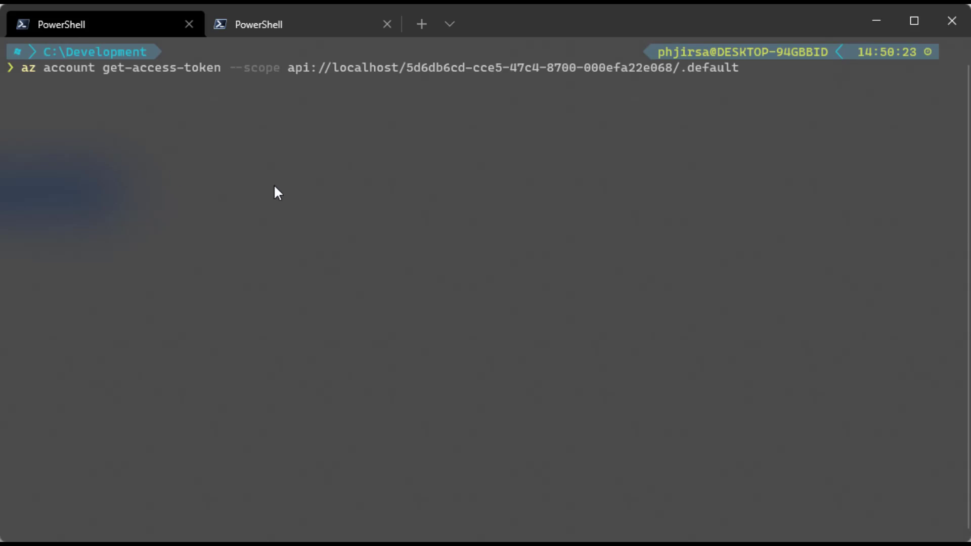
Step: Copy the api://localhost-scoped access token and highlight its decoded aud claim in jwt.ms
{"action": "left_click_drag", "start_coordinate": [141, 101], "coordinate": [908, 261]}
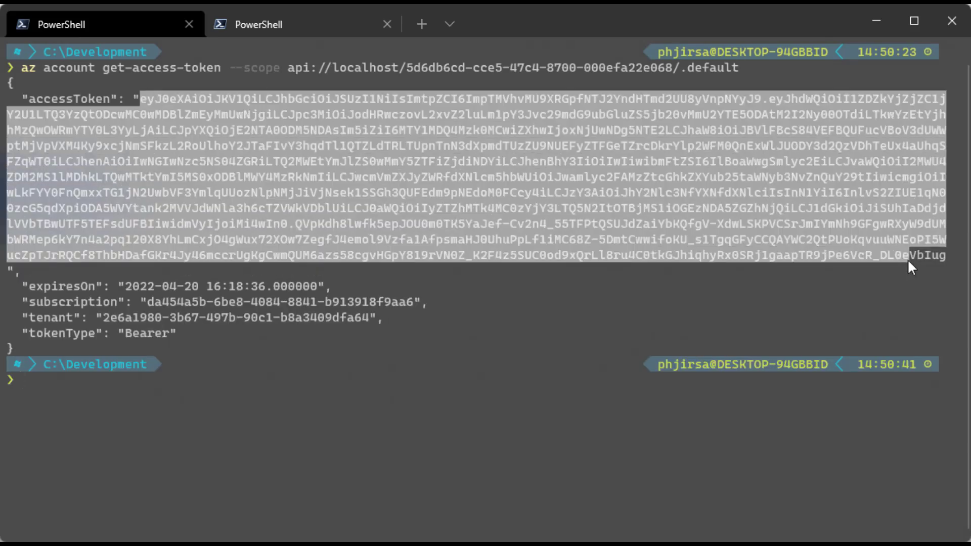
{"action": "key", "text": "ctrl+c"}
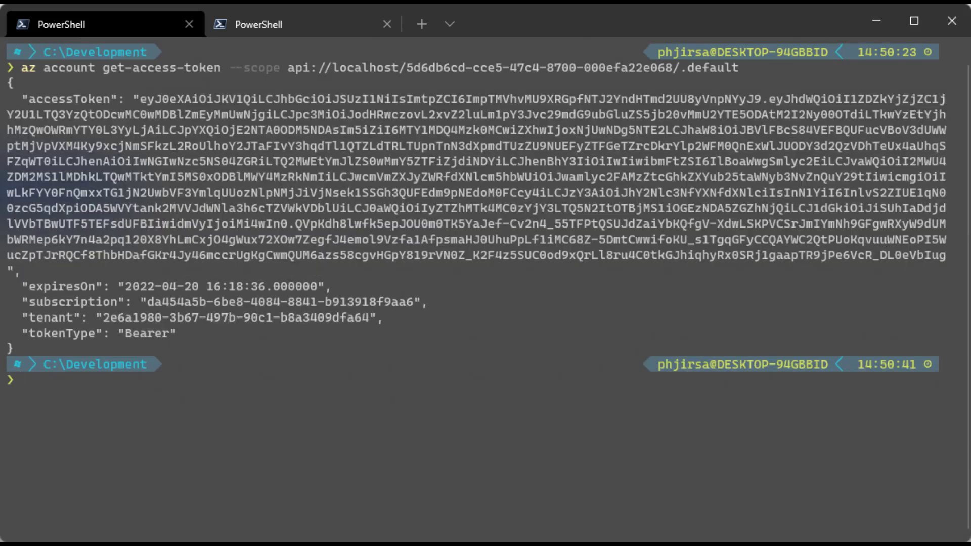
{"action": "scroll", "coordinate": [111, 137], "scroll_direction": "down", "scroll_amount": 2}
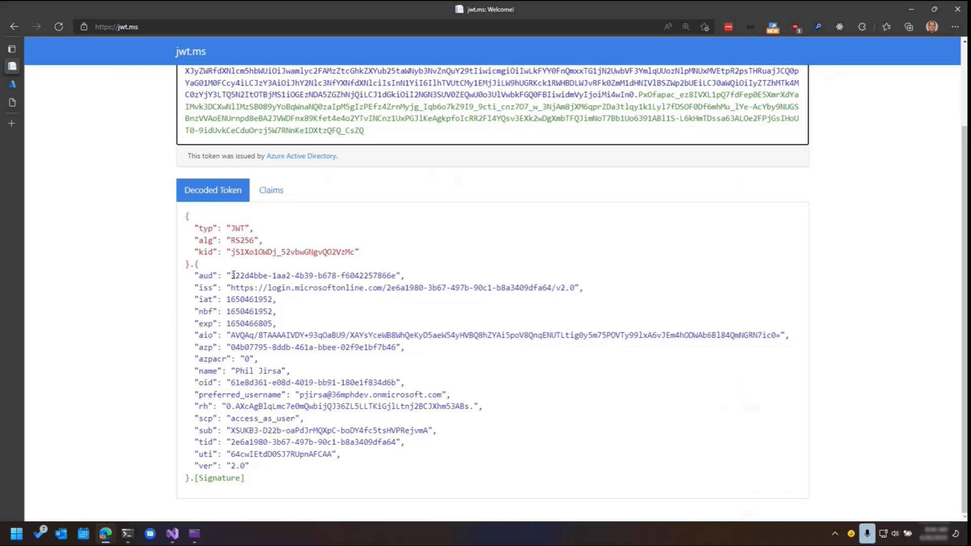
{"action": "left_click_drag", "start_coordinate": [234, 275], "coordinate": [397, 275]}
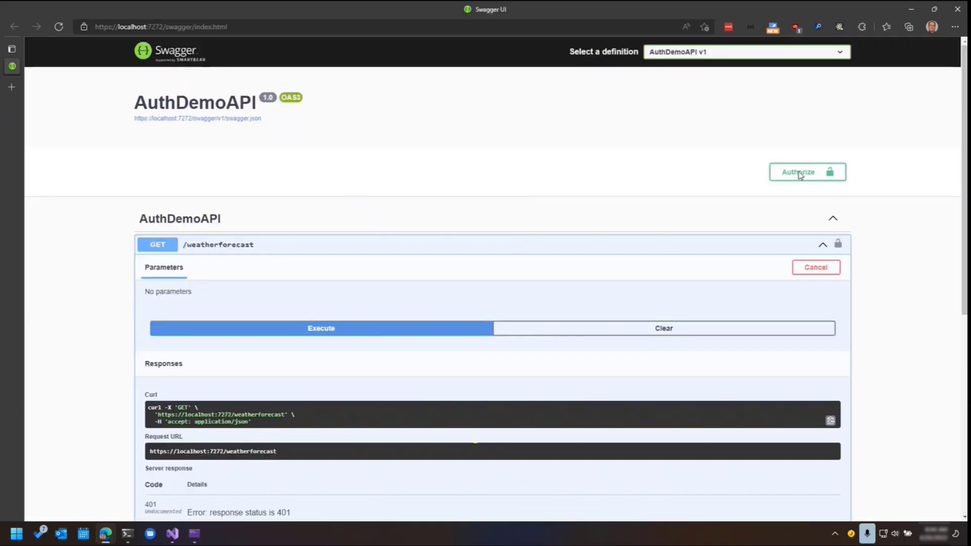
Step: Authorize Swagger with the pasted scoped bearer token, then execute GET /weatherforecast
{"action": "left_click", "coordinate": [800, 176]}
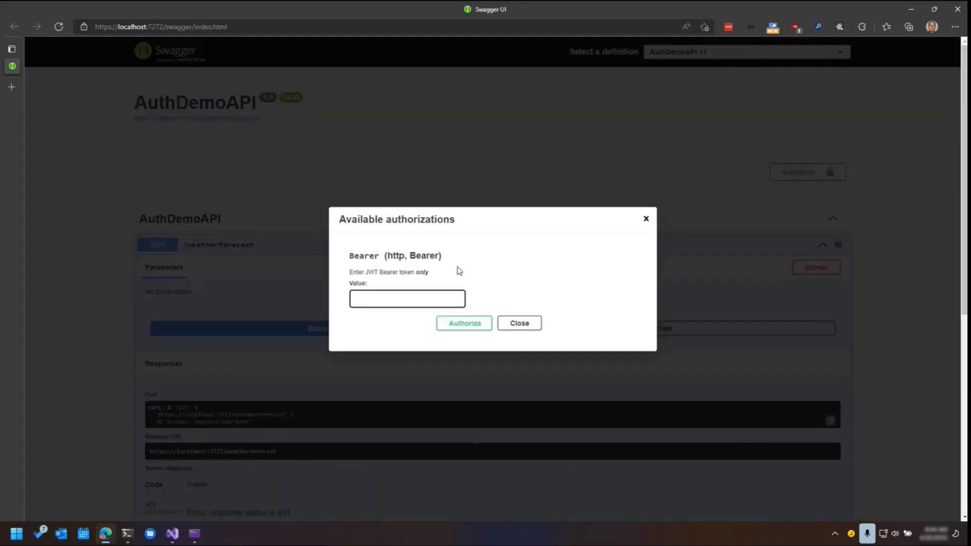
{"action": "left_click", "coordinate": [394, 297]}
{"action": "key", "text": "ctrl+v"}
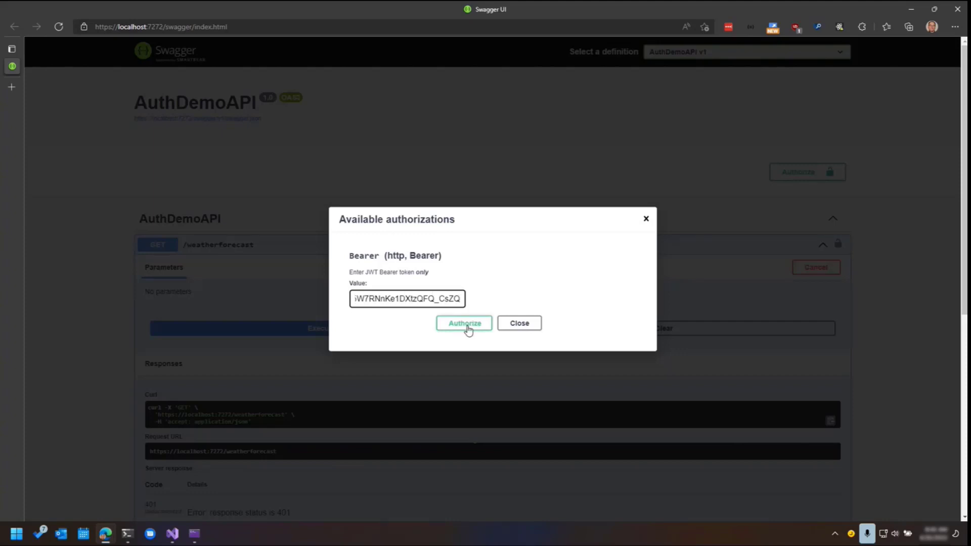
{"action": "left_click", "coordinate": [464, 323]}
{"action": "left_click", "coordinate": [519, 323]}
{"action": "scroll", "coordinate": [455, 304], "scroll_direction": "down", "scroll_amount": 1}
{"action": "left_click", "coordinate": [312, 255]}
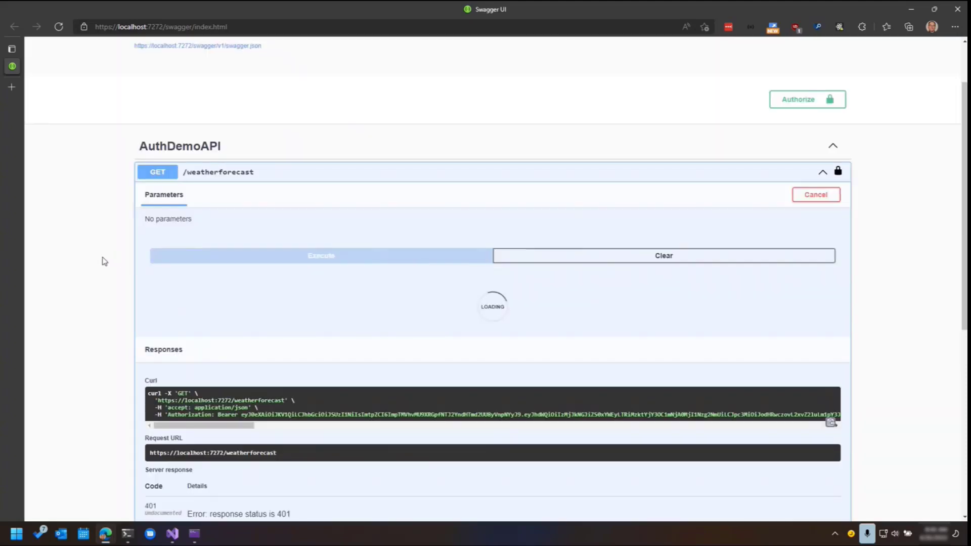
{"action": "scroll", "coordinate": [112, 251], "scroll_direction": "down", "scroll_amount": 3}
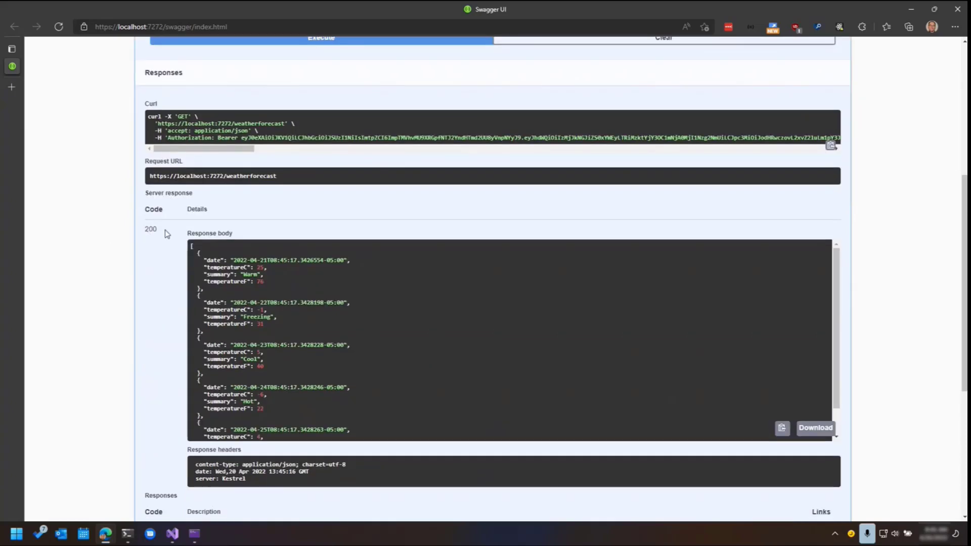